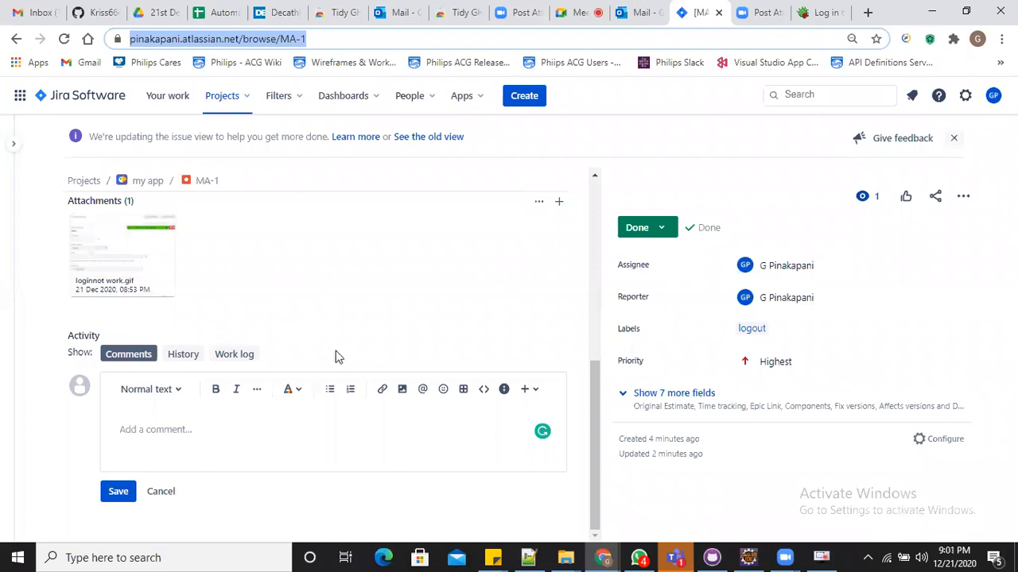
Step: Send the account password to the WhatsApp contact, then minimise WhatsApp to return to Jira
left_click(640, 557)
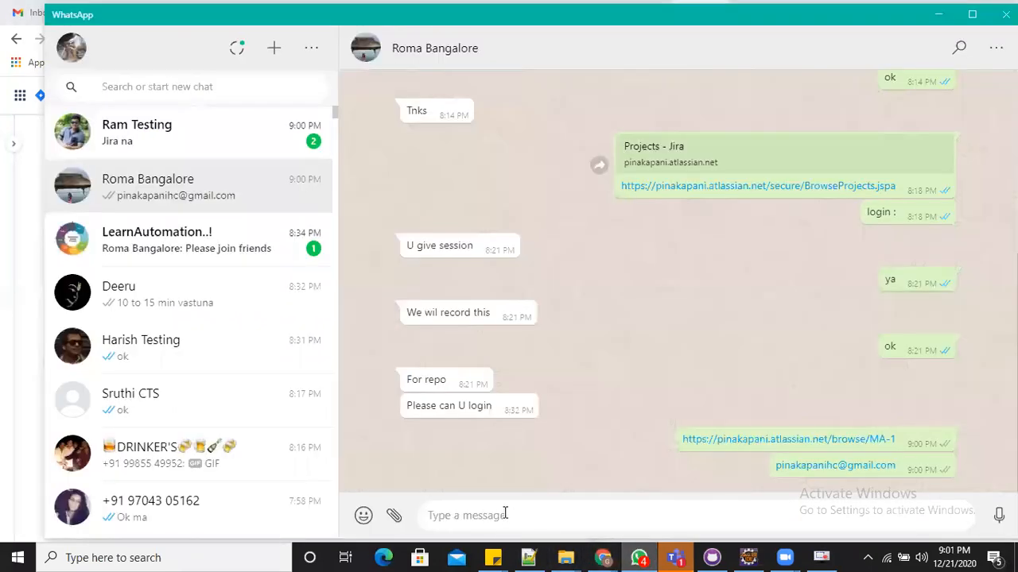
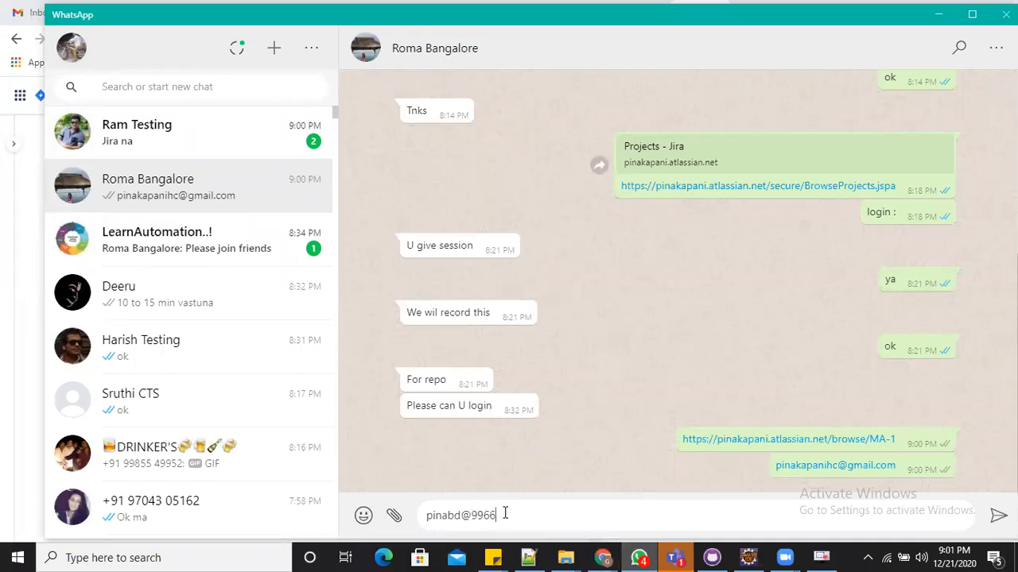
key("Return")
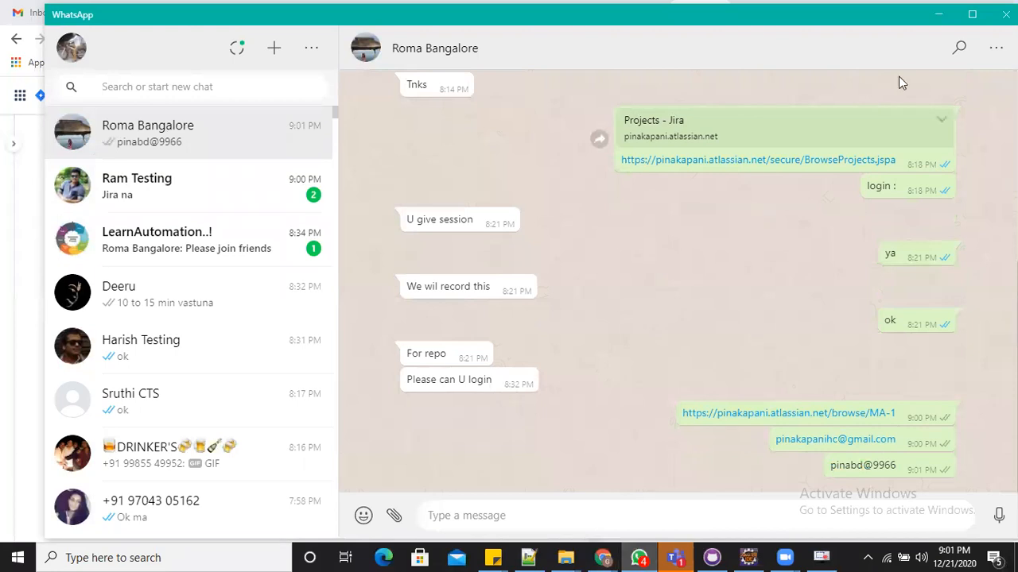
left_click(936, 16)
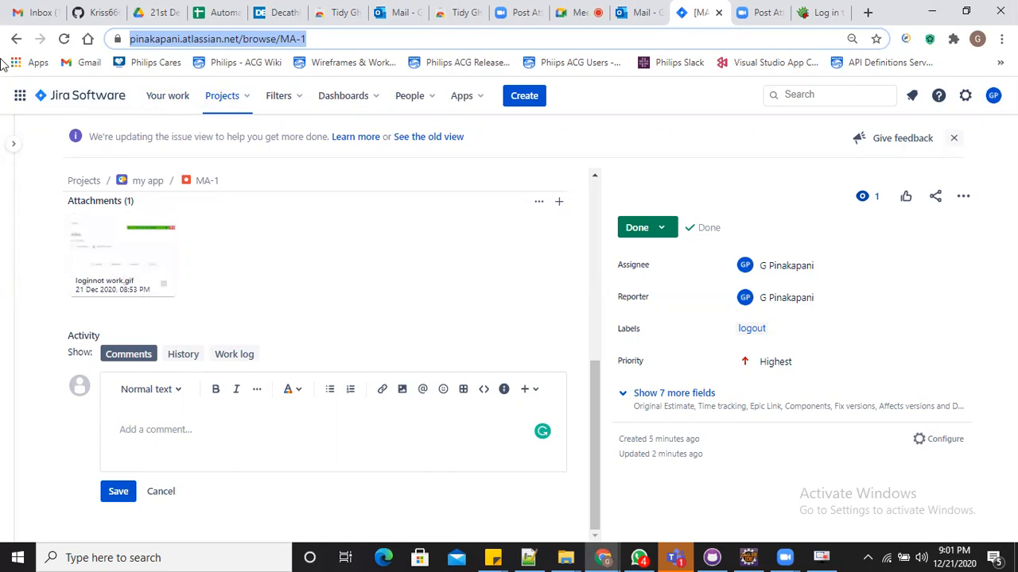
Step: Switch to Jira Software's projects list through the Atlassian app switcher
left_click(20, 95)
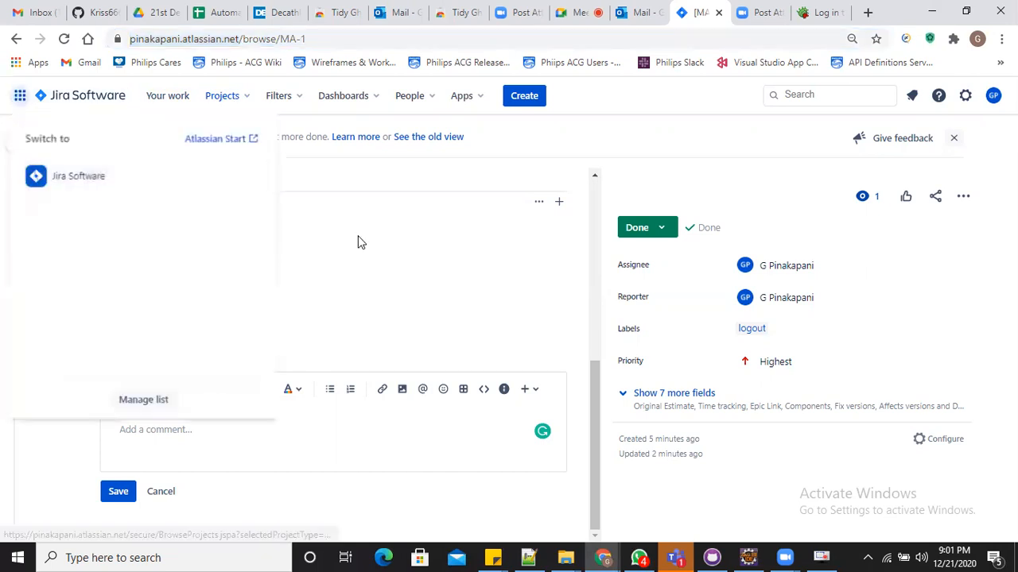
left_click(89, 185)
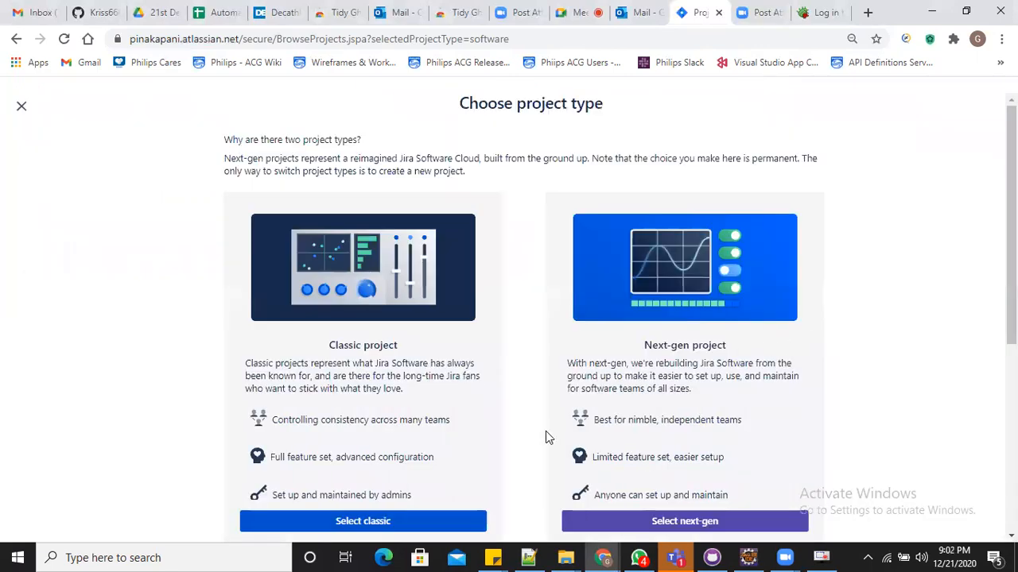
Step: Create a classic project named 'dummy' with key DUM
scroll(545, 435, "down", 2)
left_click(366, 520)
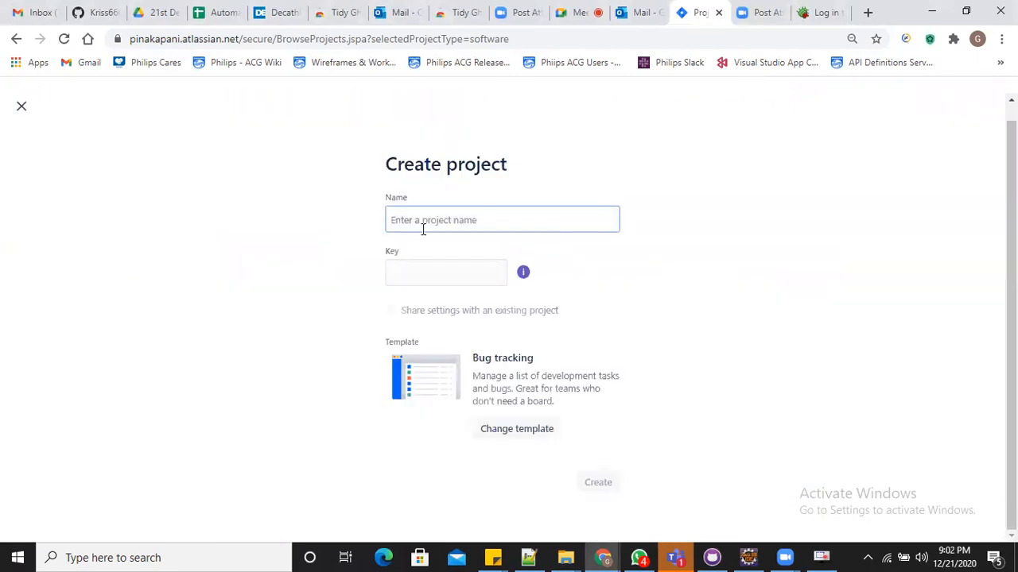
type("dummy")
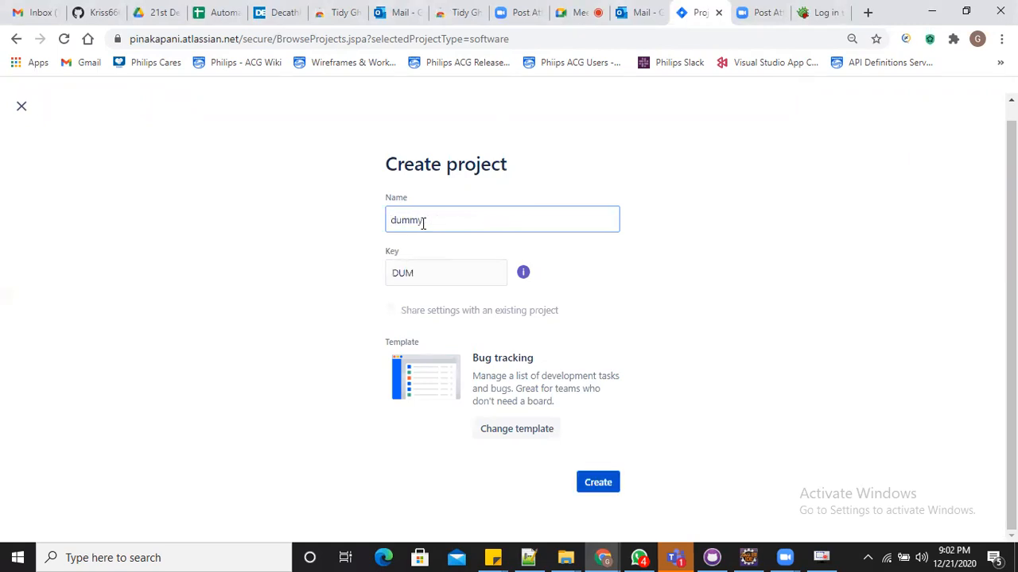
left_click(602, 483)
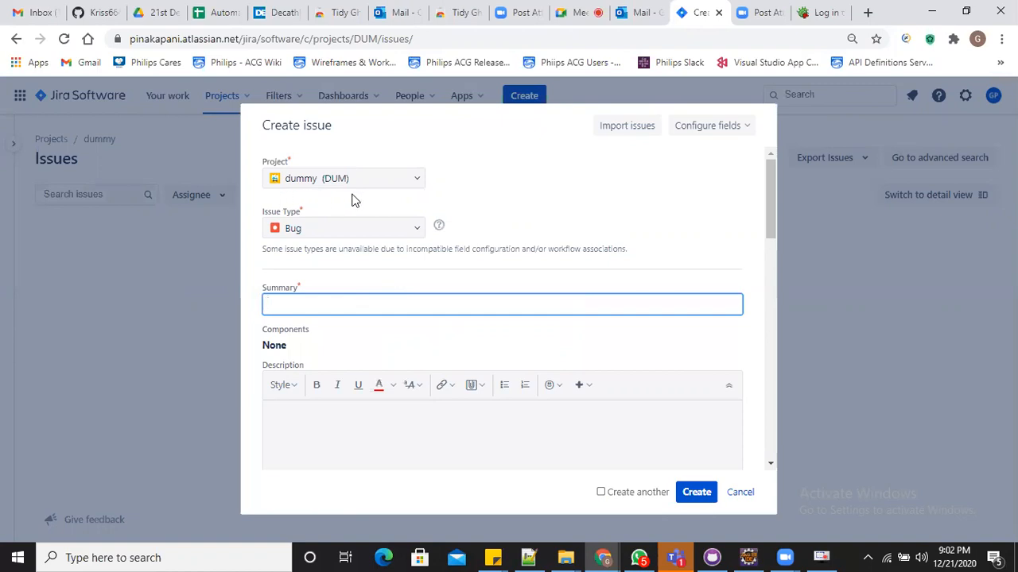
Step: Keep issue type Bug and enter the summary 'user not able to log out'
left_click(419, 232)
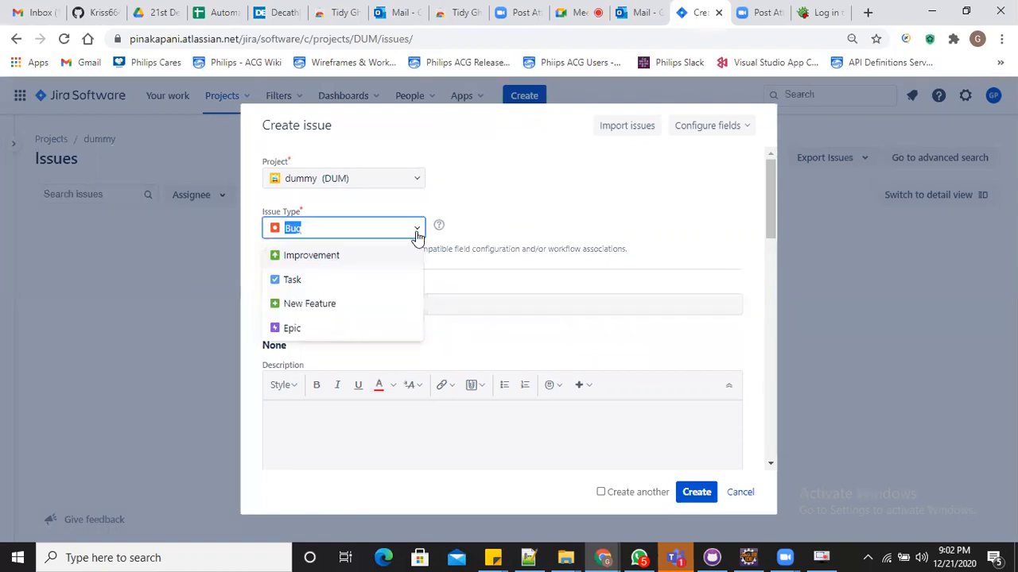
left_click(466, 246)
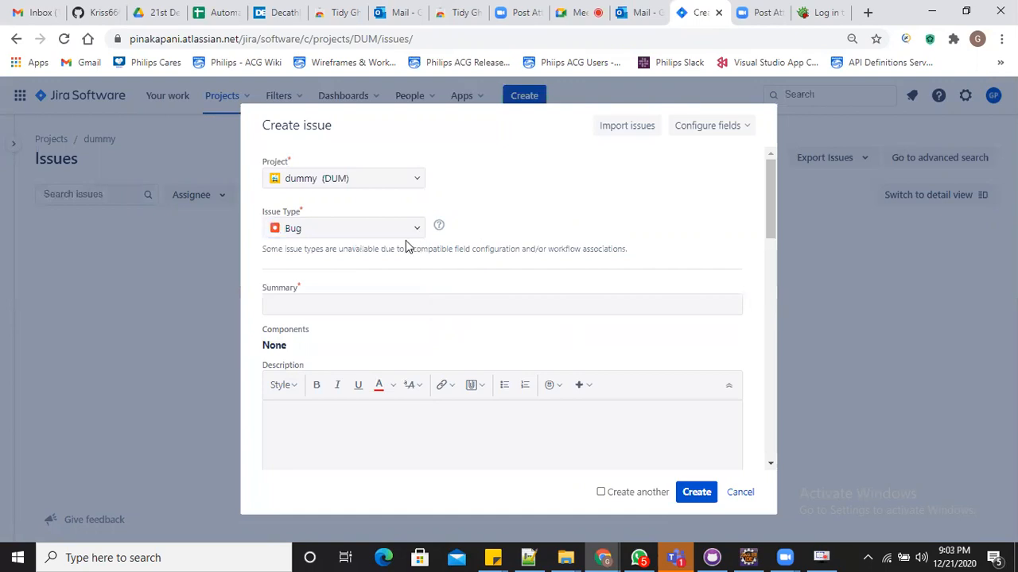
left_click(380, 295)
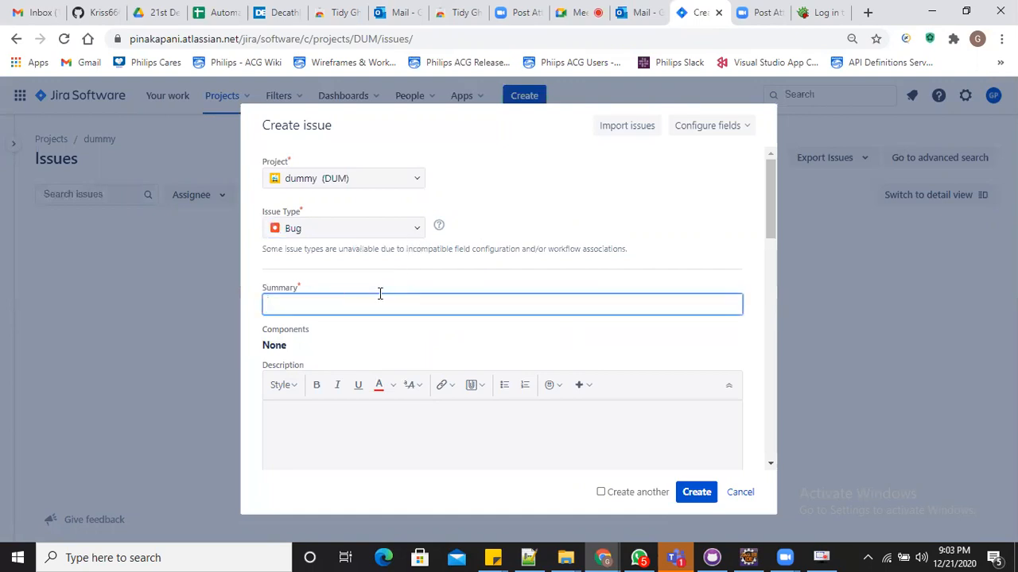
type("user not able tolog out")
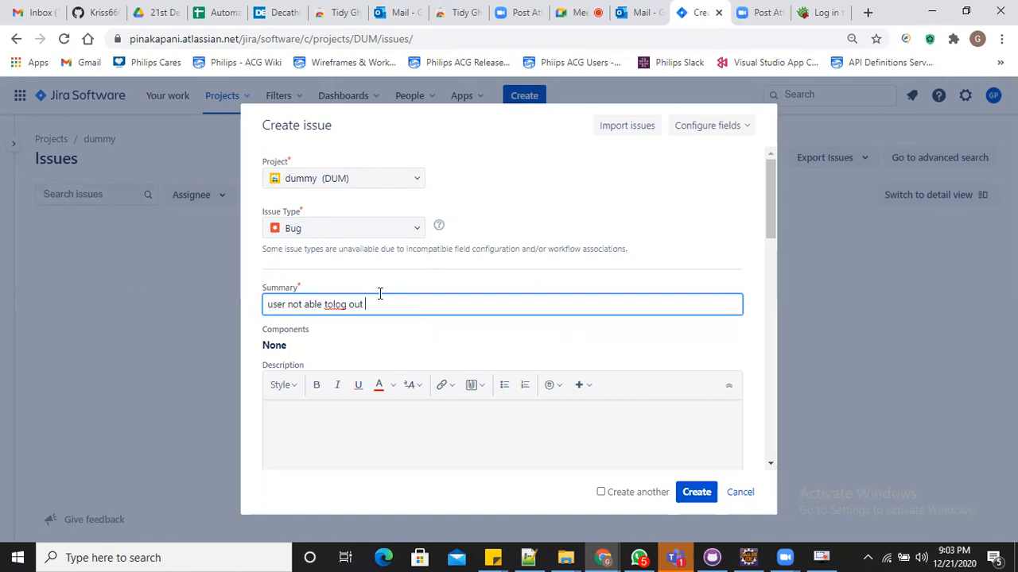
left_click(334, 305)
scroll(433, 348, "down", 2)
Step: Enter 'QA Browser version ,android version build version' as the issue description
left_click(310, 284)
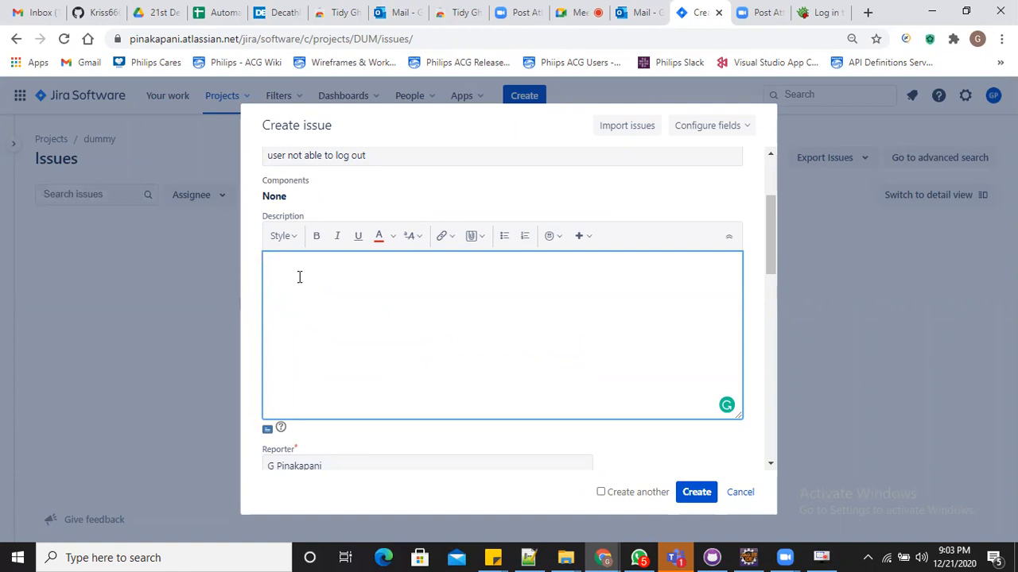
type("QA")
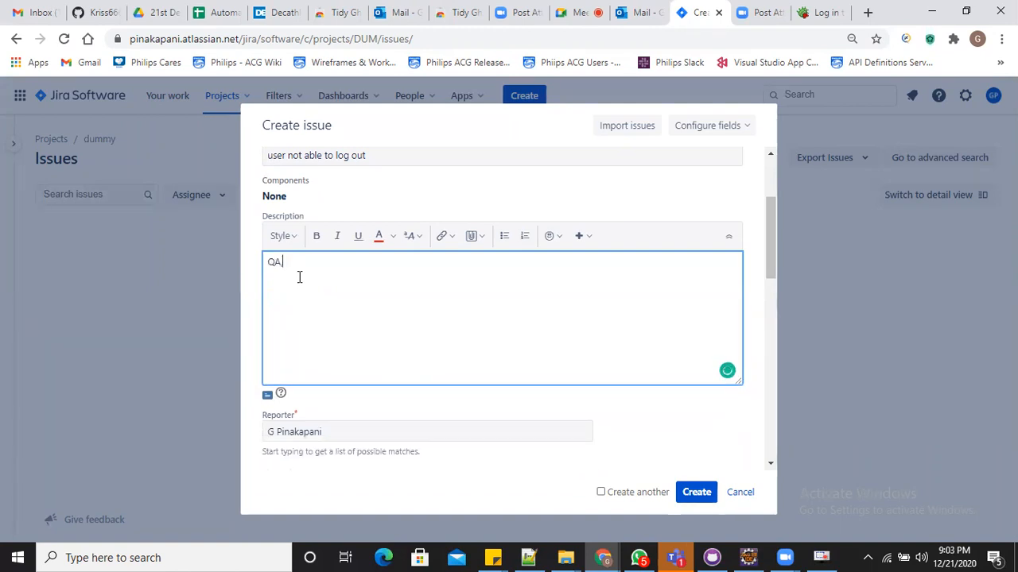
type(" Browser version ,android version ")
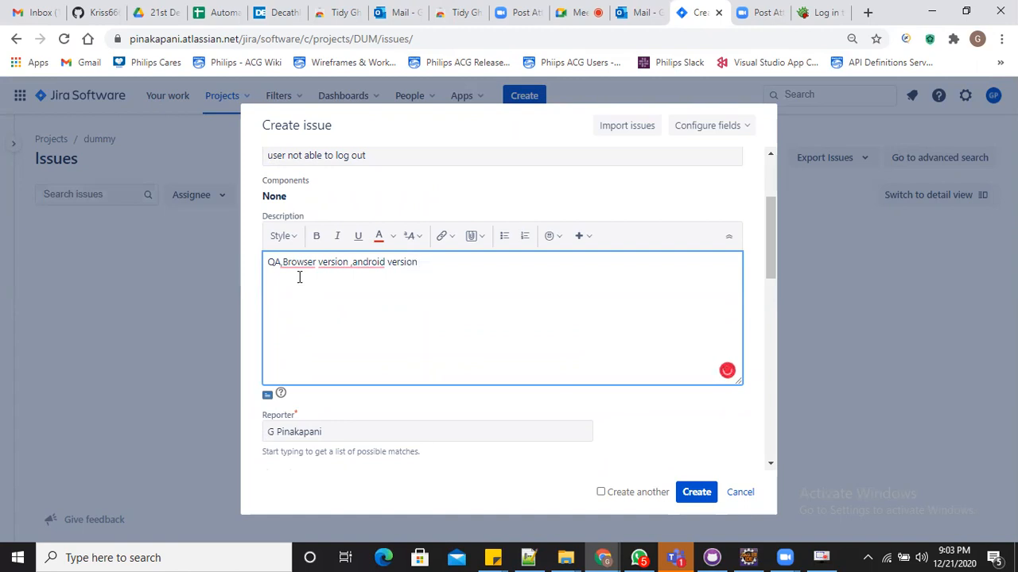
type("build version")
scroll(393, 291, "down", 1)
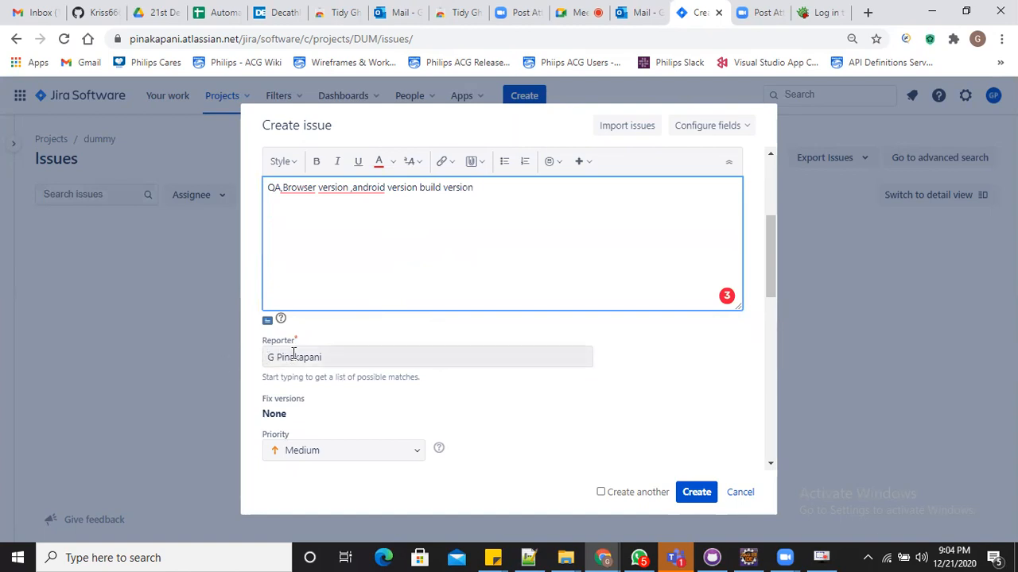
scroll(326, 354, "down", 1)
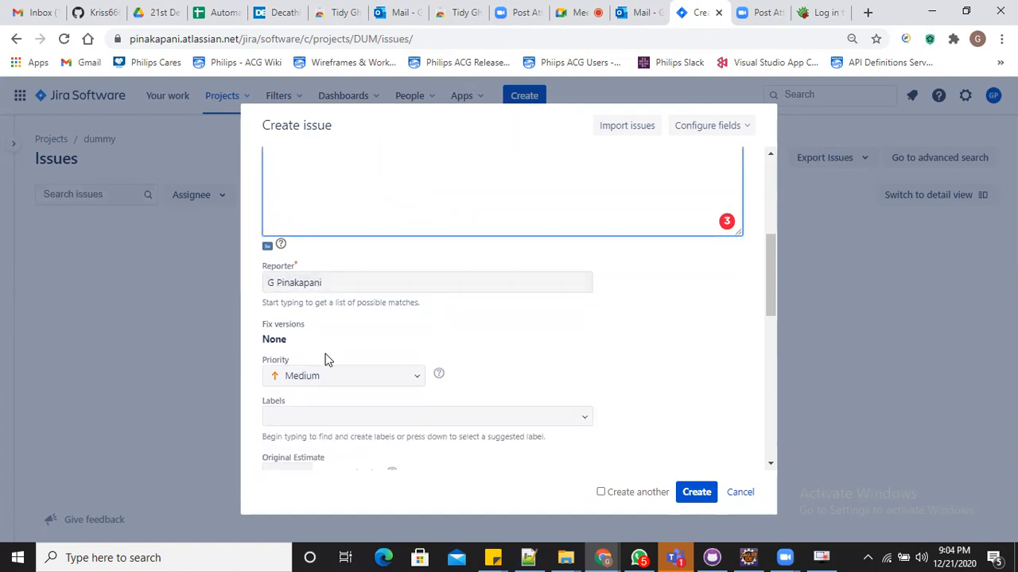
scroll(329, 349, "up", 1)
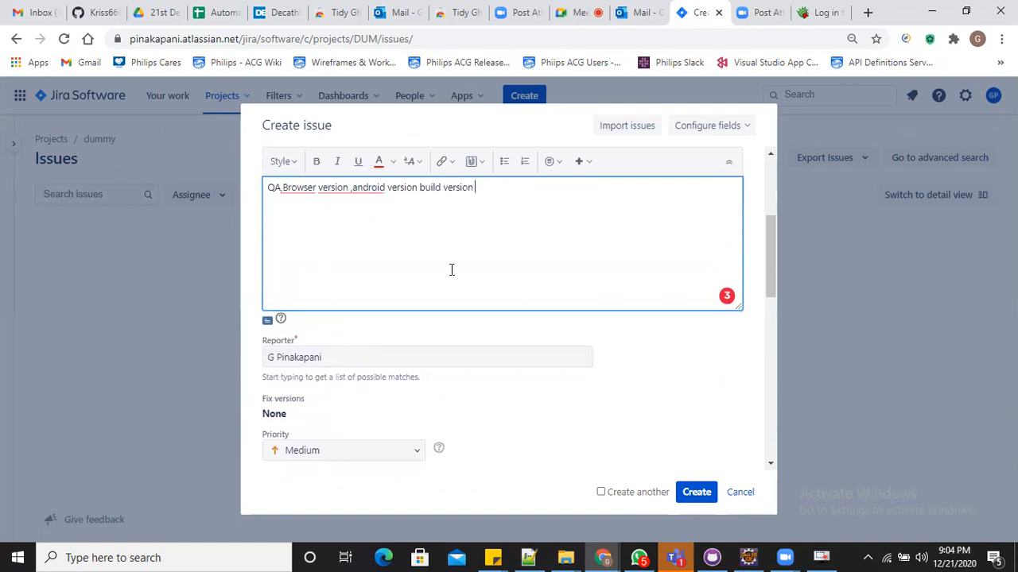
scroll(376, 287, "down", 1)
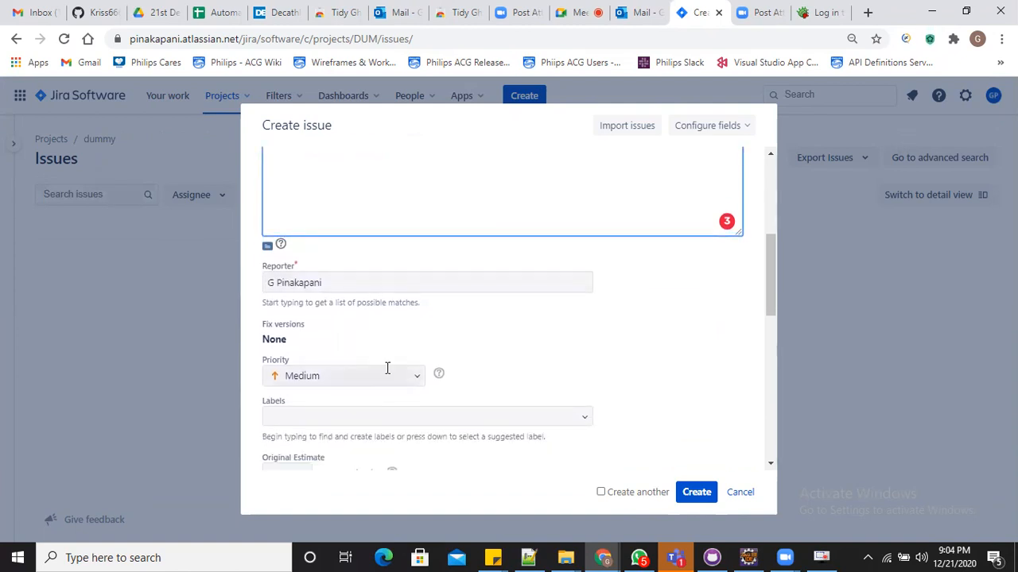
Step: Keep priority at Medium and add the label logout
left_click(416, 380)
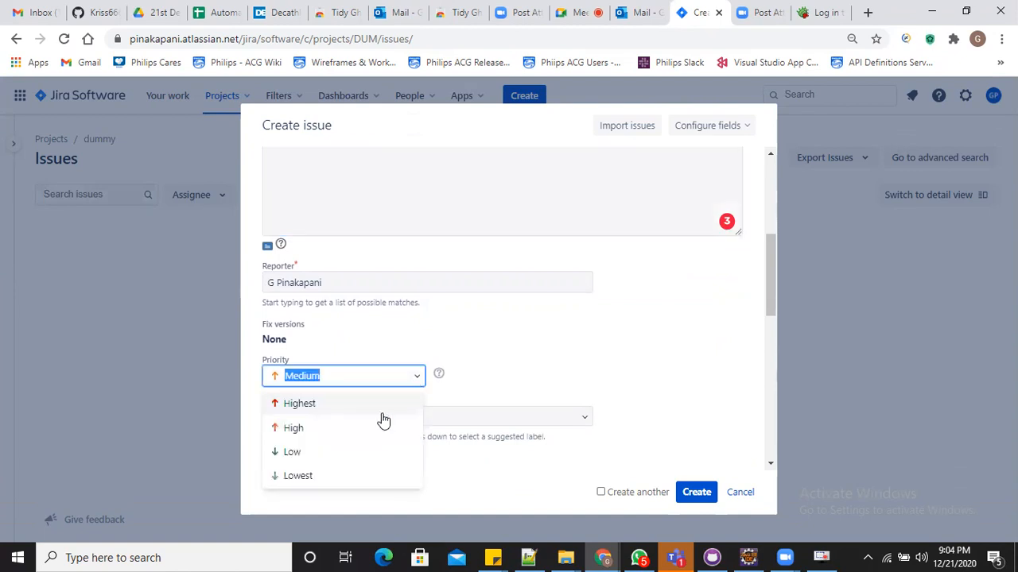
left_click(491, 394)
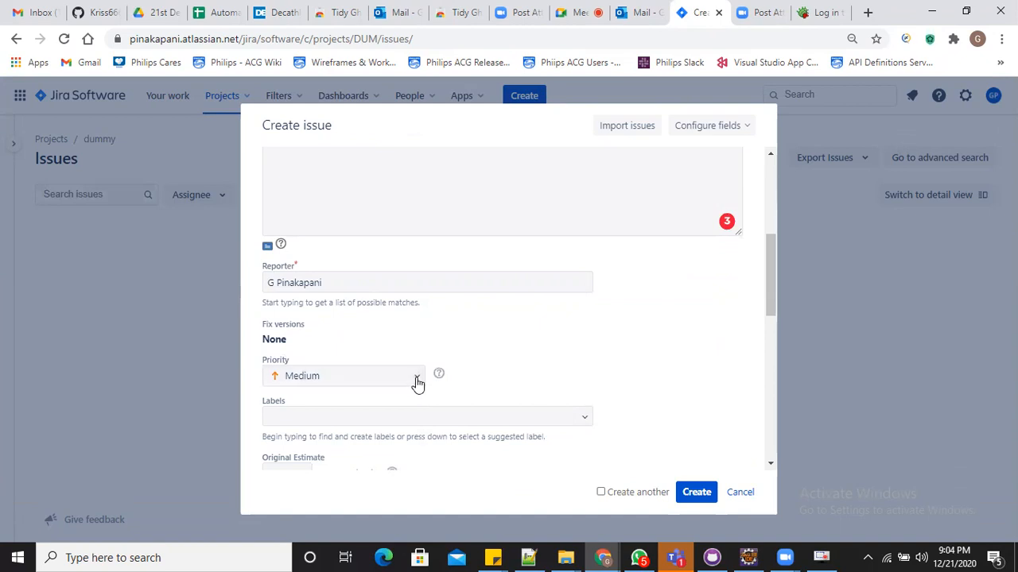
scroll(417, 382, "down", 1)
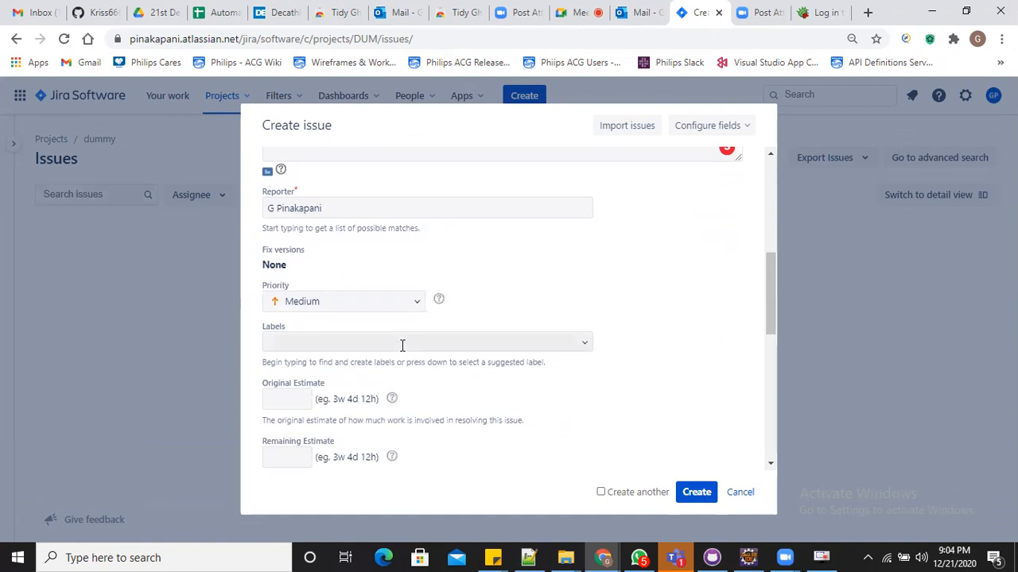
left_click(403, 345)
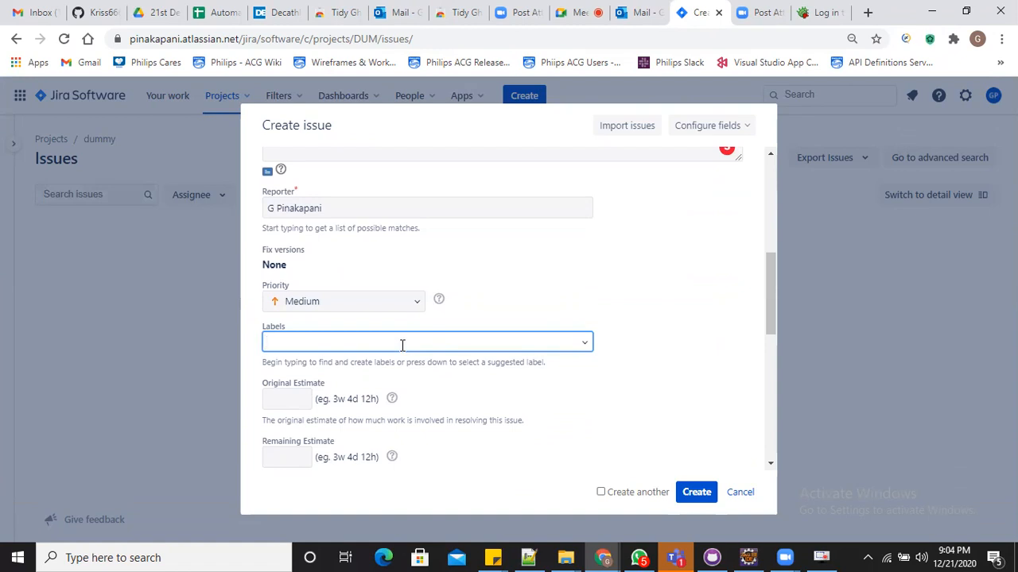
type("logo")
key("Return")
Step: Set the issue's original estimate to 3
scroll(511, 410, "down", 1)
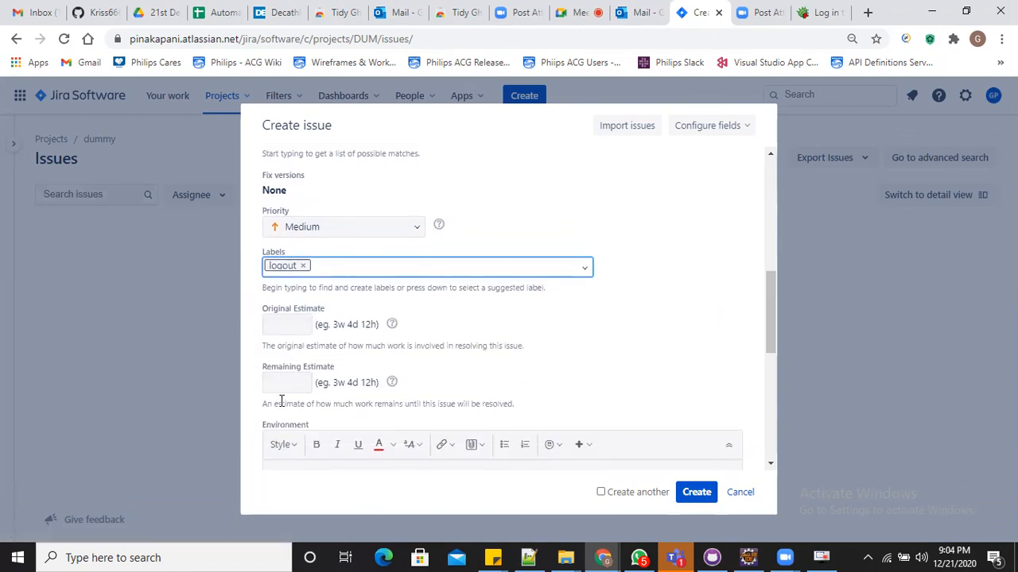
left_click(293, 325)
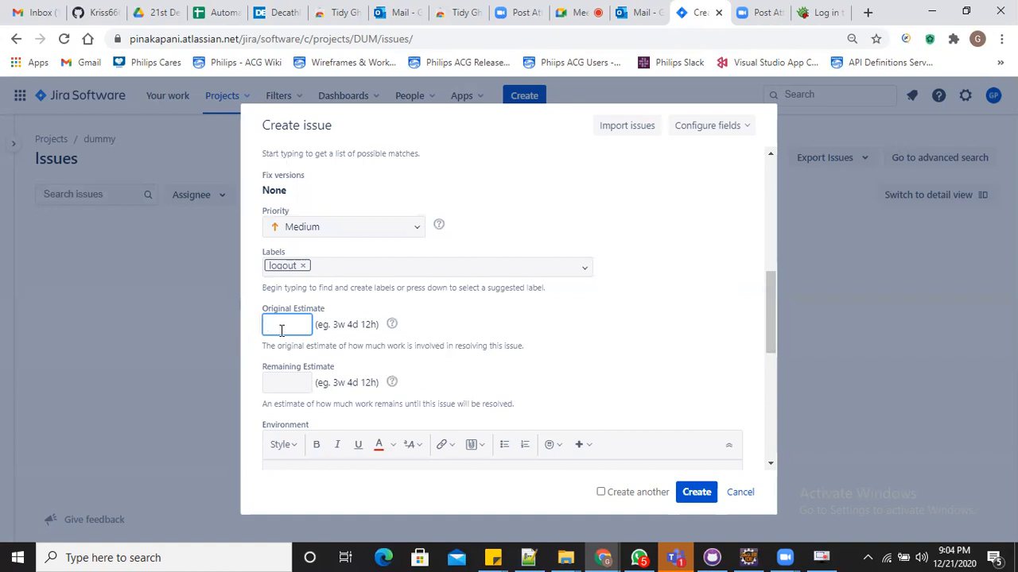
type("3")
left_click(566, 347)
left_click_drag(769, 331, 769, 362)
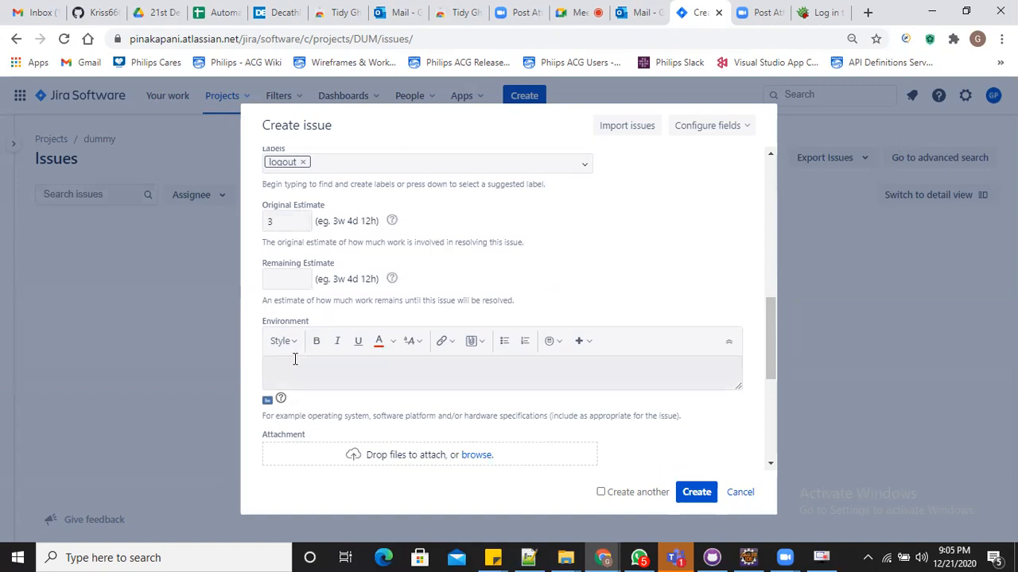
scroll(294, 362, "down", 1)
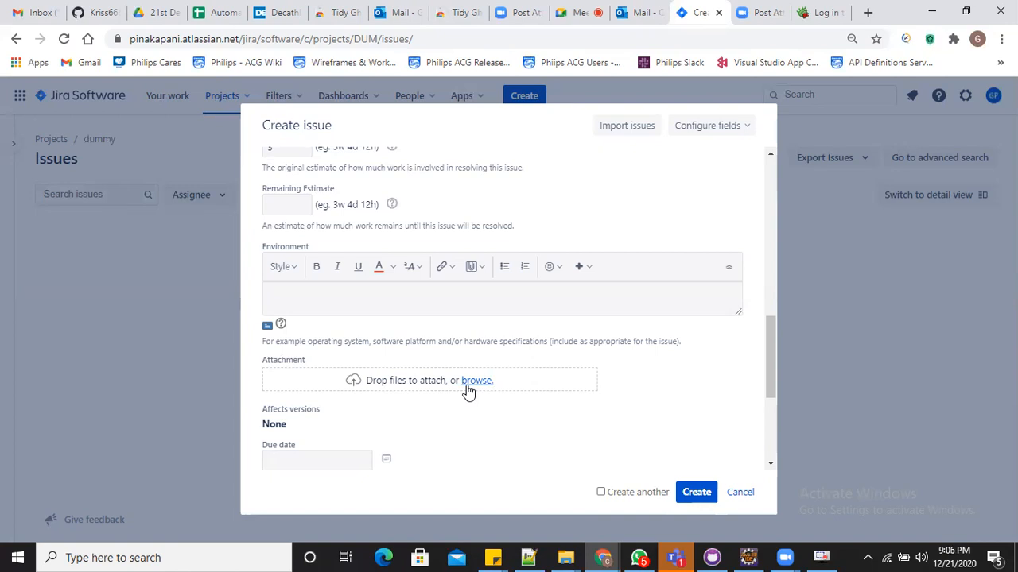
scroll(467, 391, "down", 2)
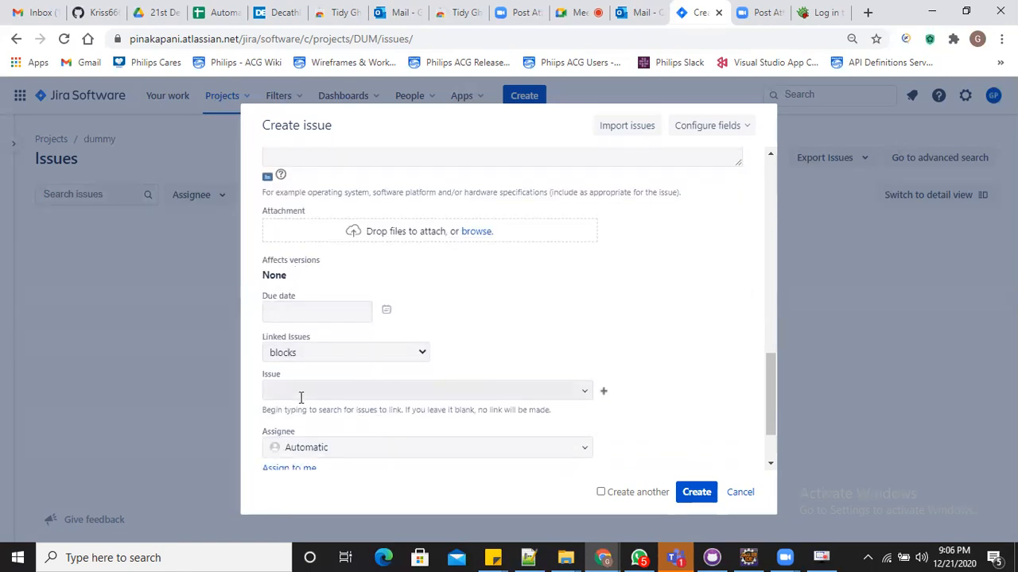
scroll(457, 404, "down", 1)
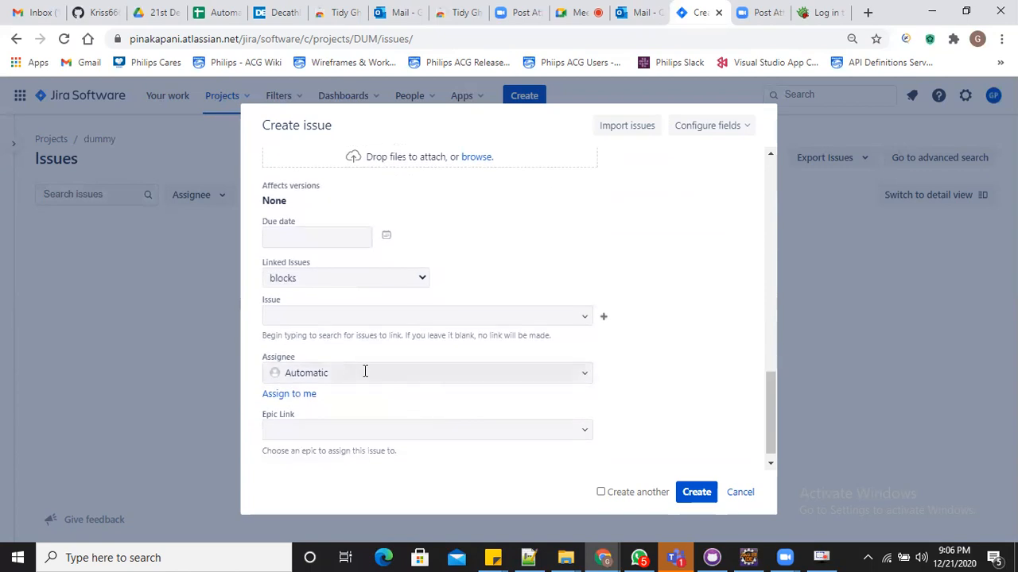
scroll(370, 370, "down", 1)
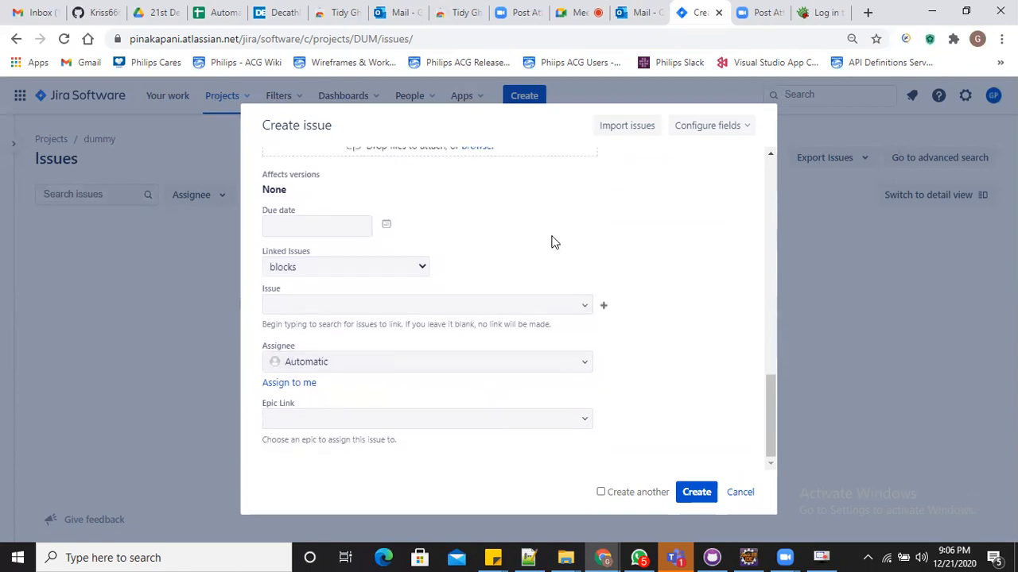
scroll(524, 258, "up", 1)
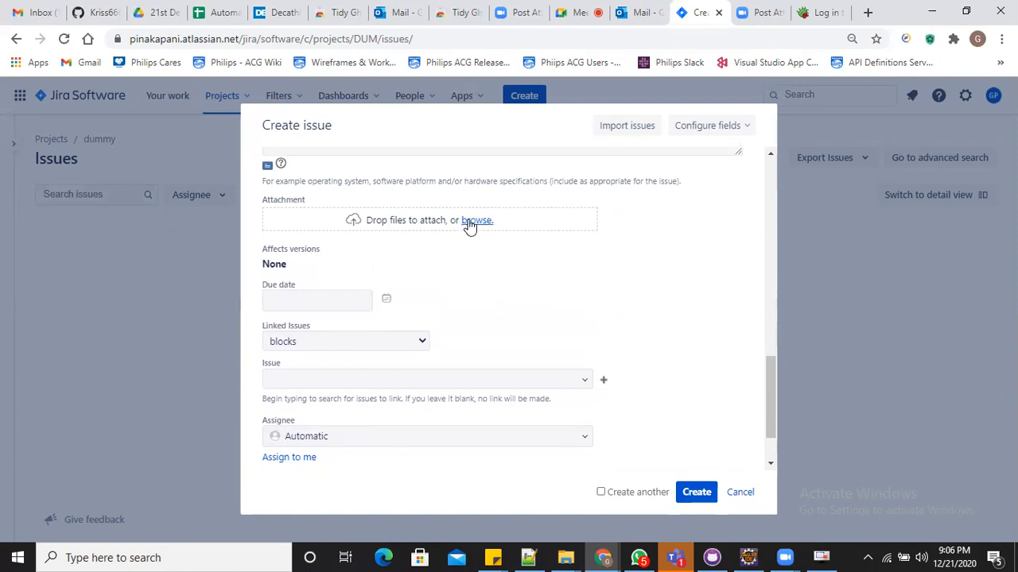
left_click(468, 223)
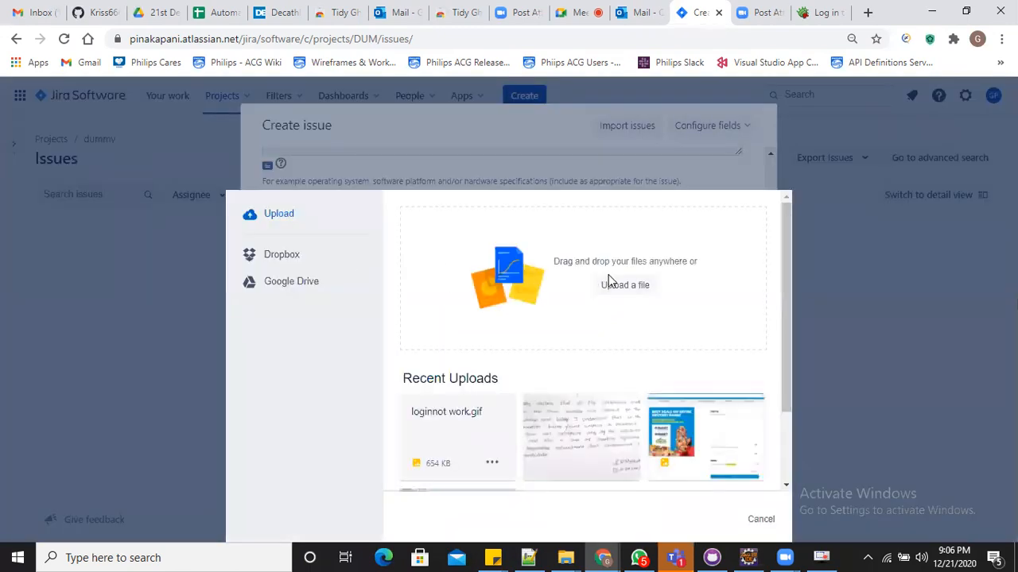
left_click(620, 285)
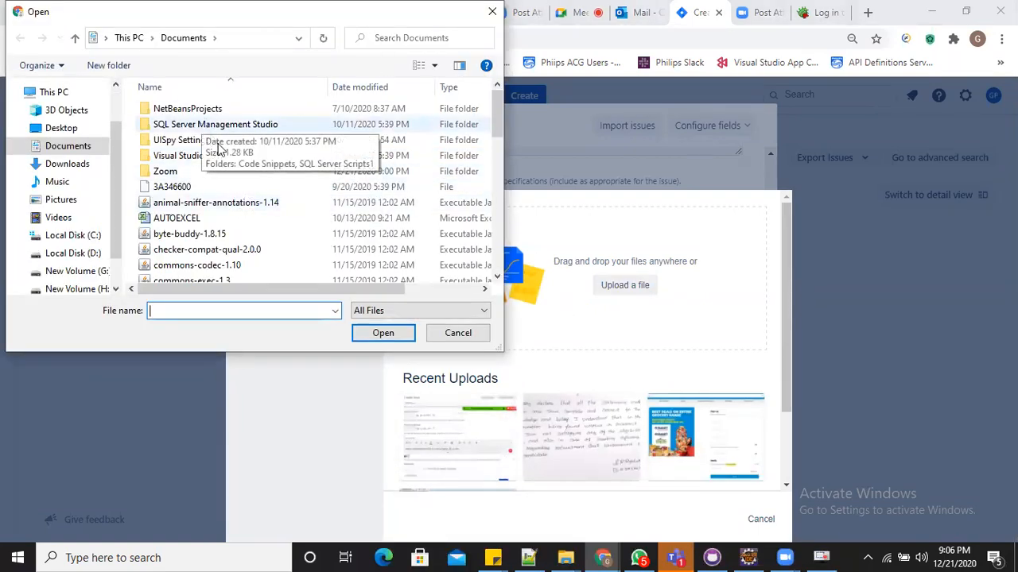
scroll(215, 199, "down", 2)
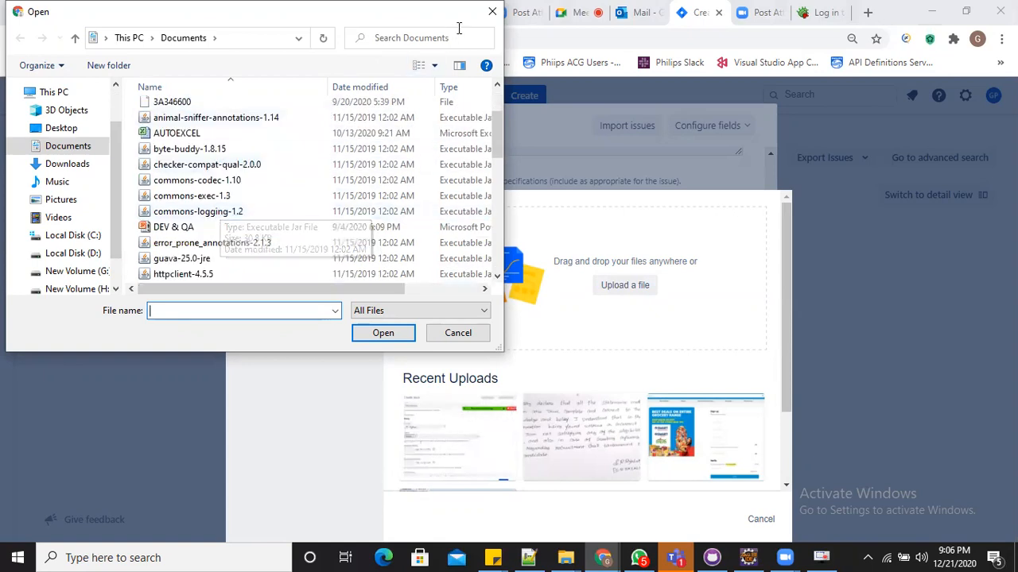
left_click(492, 11)
left_click(823, 556)
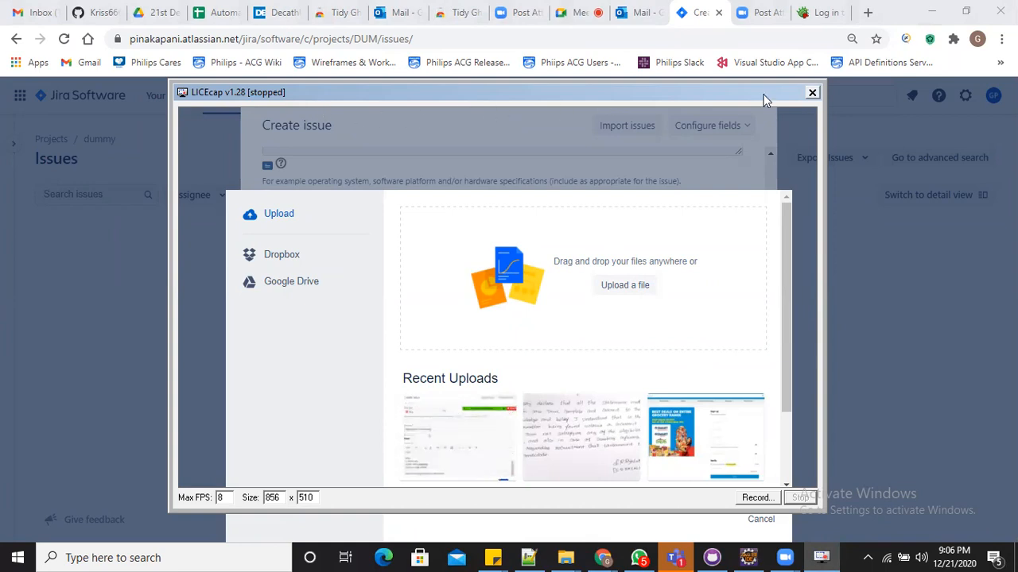
left_click(809, 93)
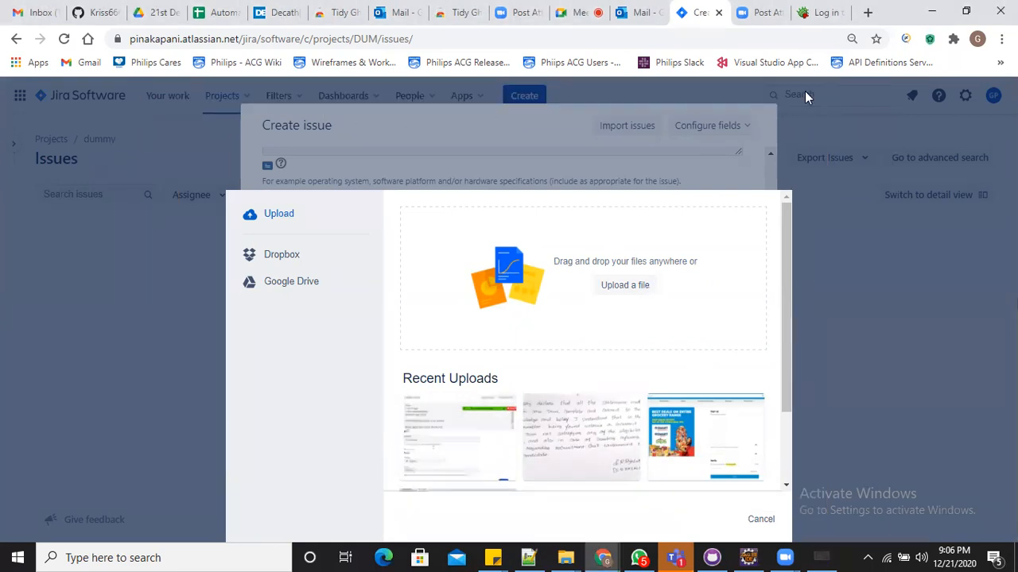
scroll(621, 270, "down", 2)
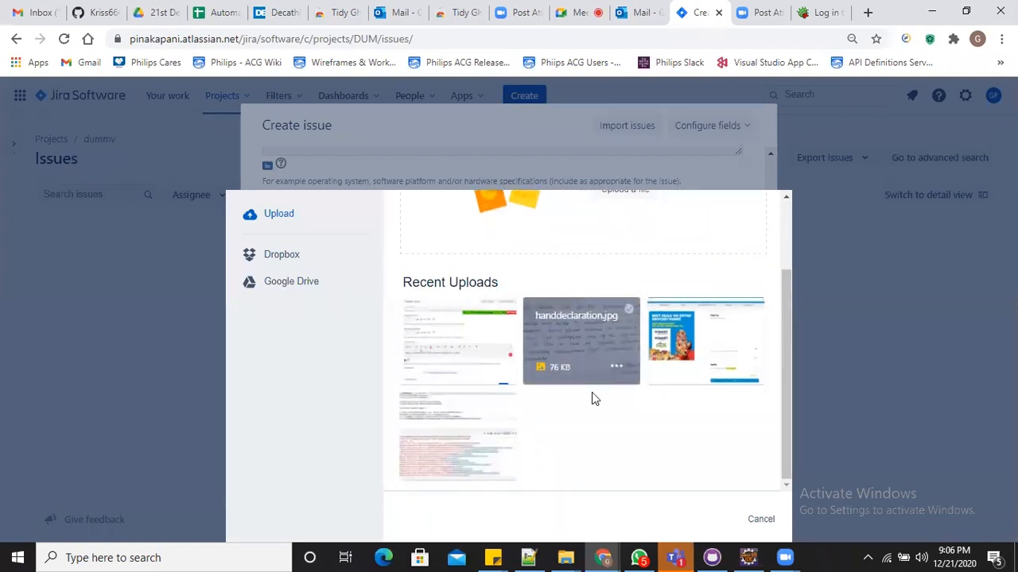
left_click(757, 518)
scroll(415, 381, "down", 1)
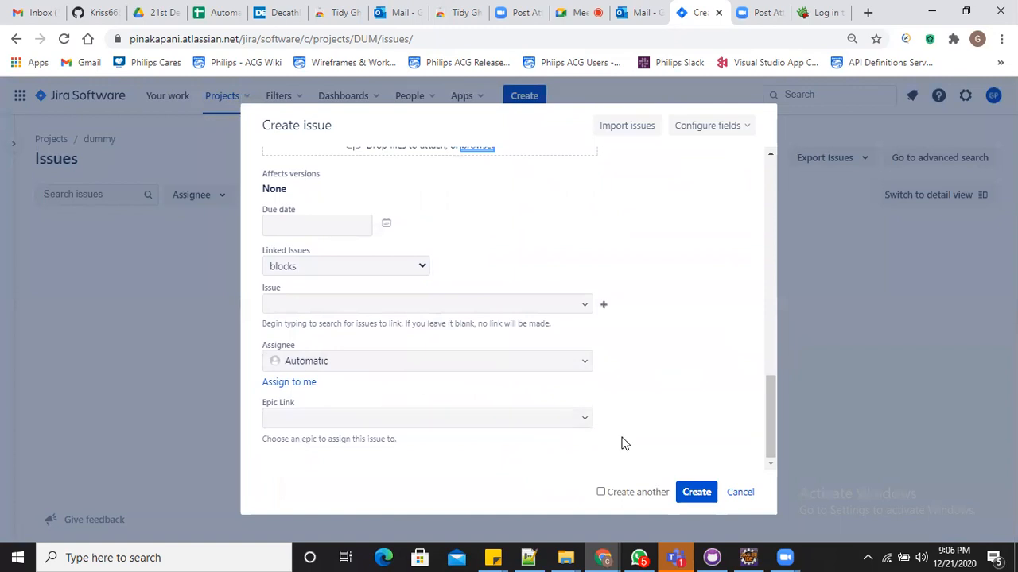
left_click(310, 413)
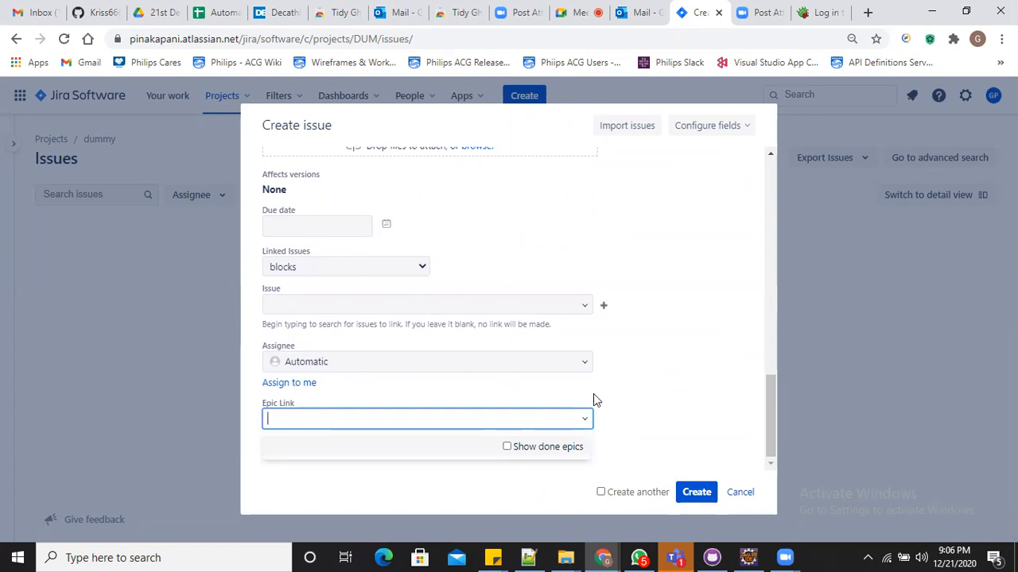
left_click(585, 425)
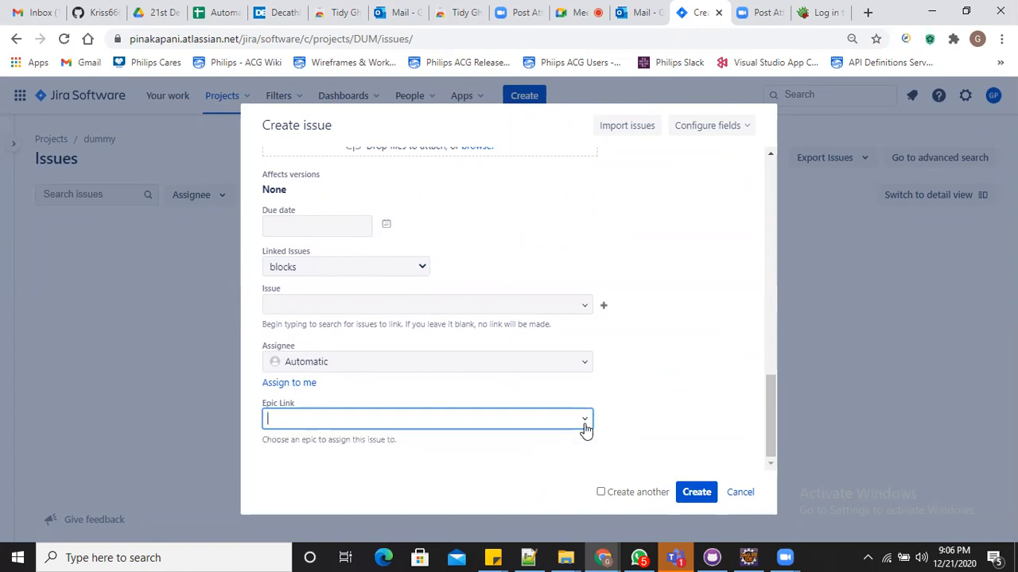
left_click(556, 419)
type("2")
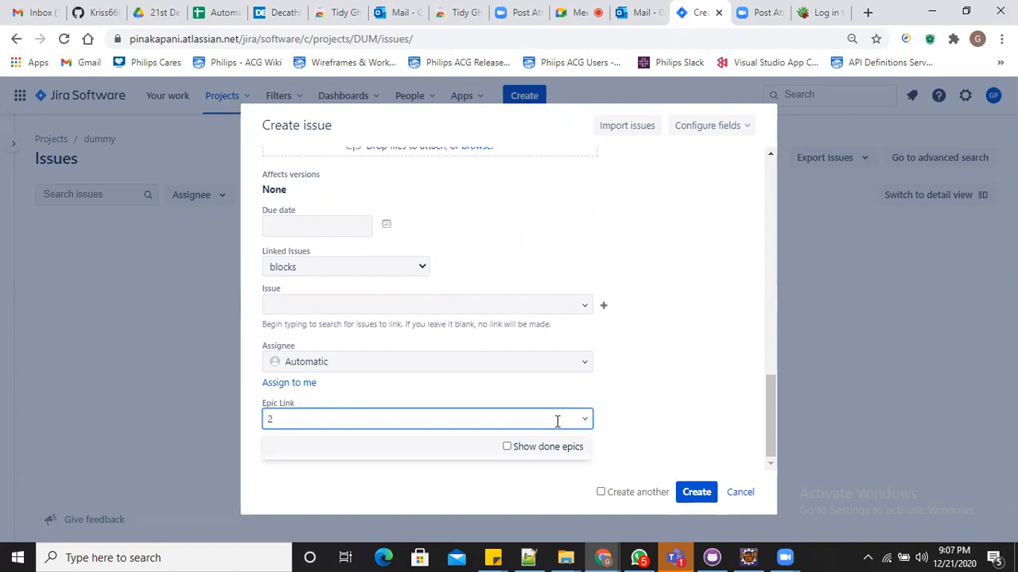
key("BackSpace")
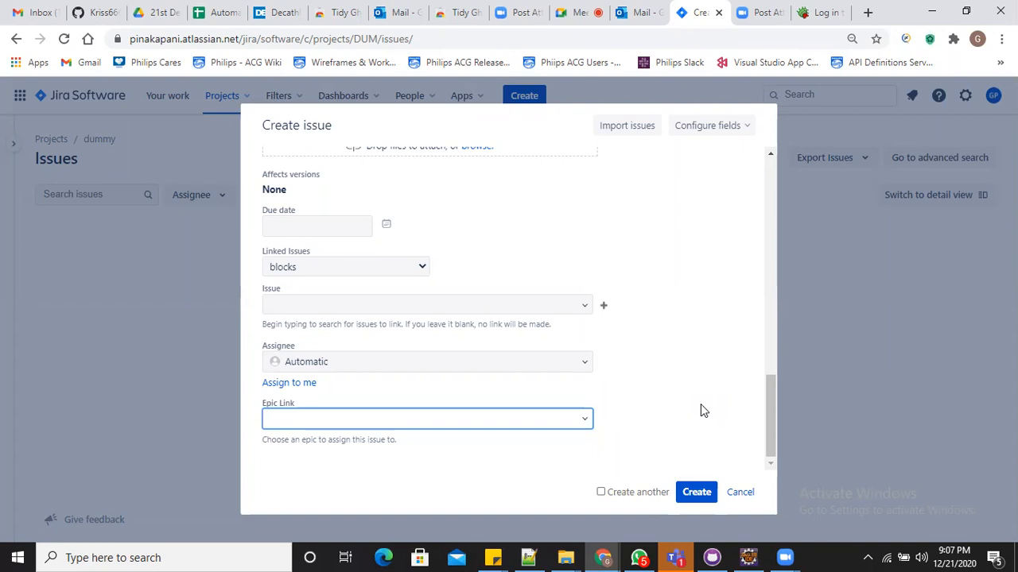
Step: Submit the new issue as DUM-1 and go to the dummy (DUM) project
left_click(696, 492)
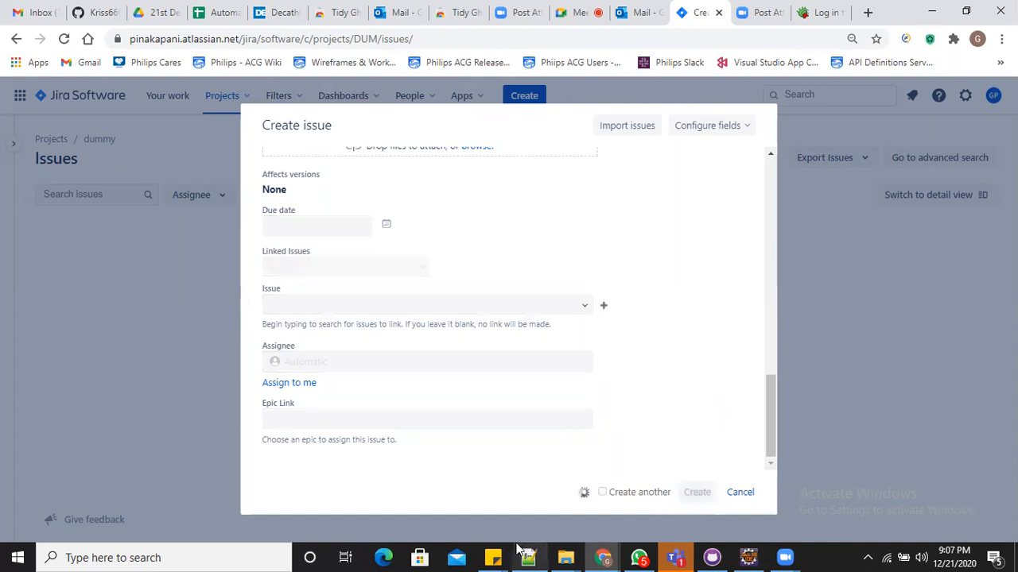
mouse_move(528, 557)
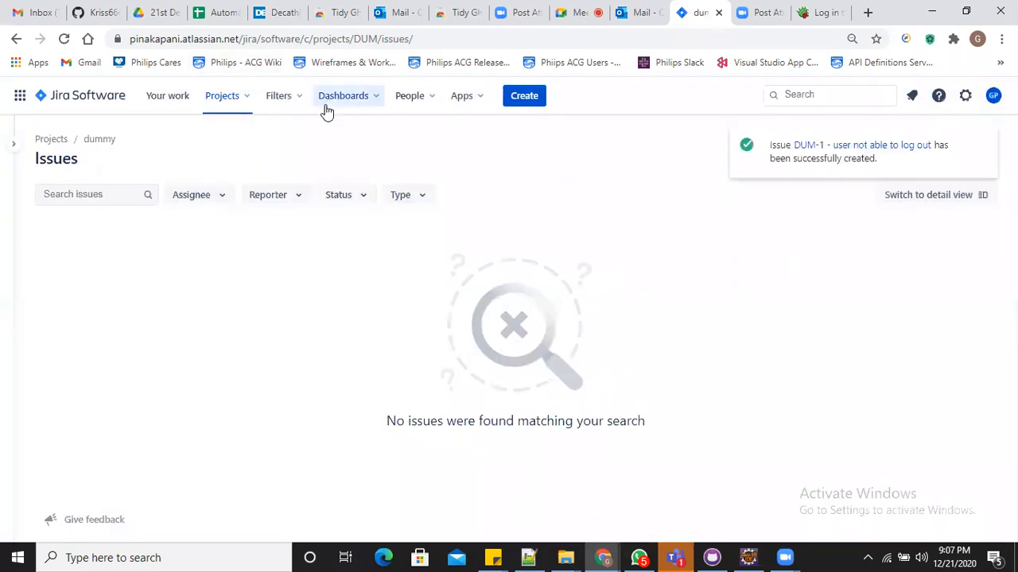
left_click(326, 112)
left_click(372, 104)
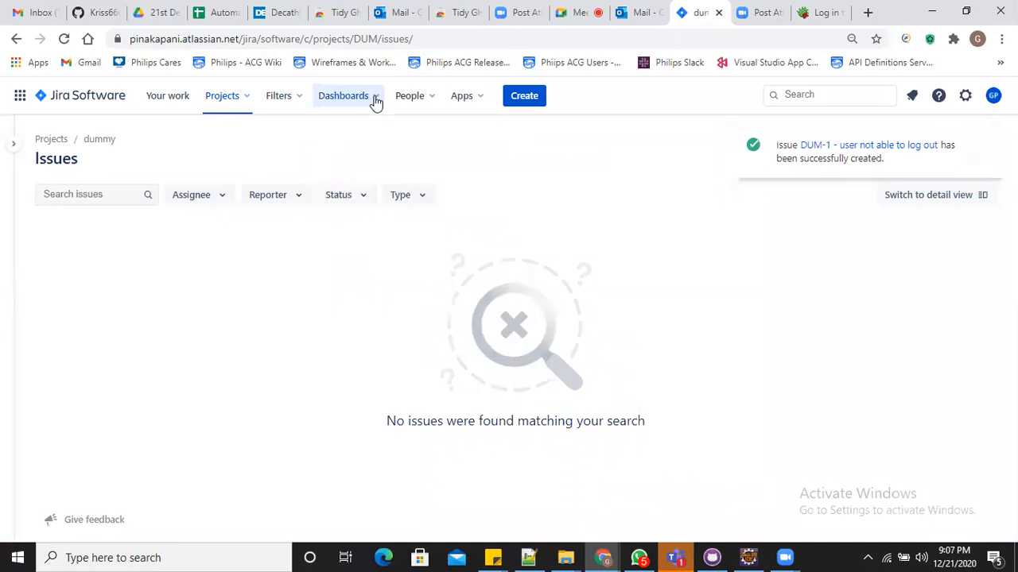
left_click(354, 102)
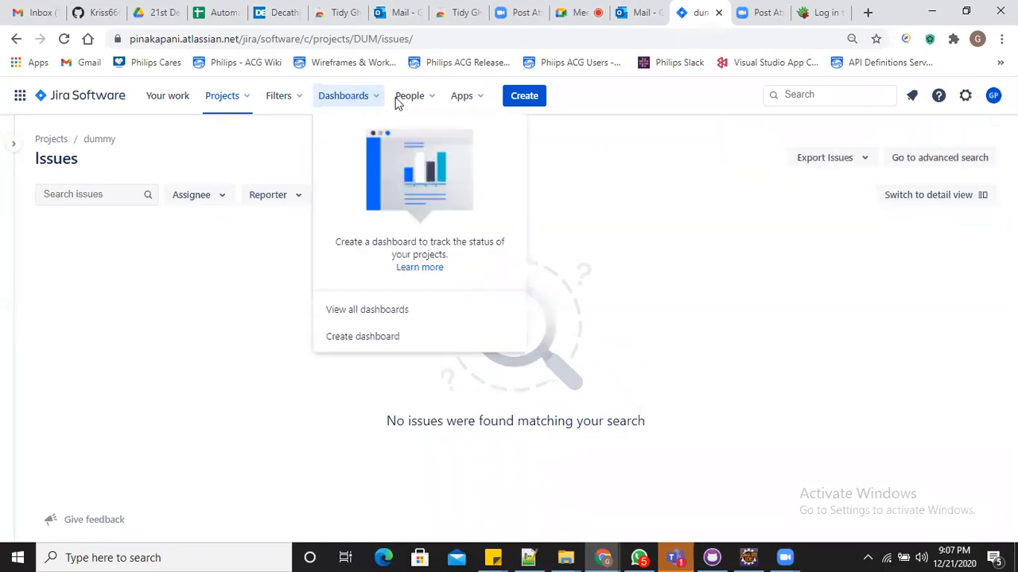
left_click(238, 103)
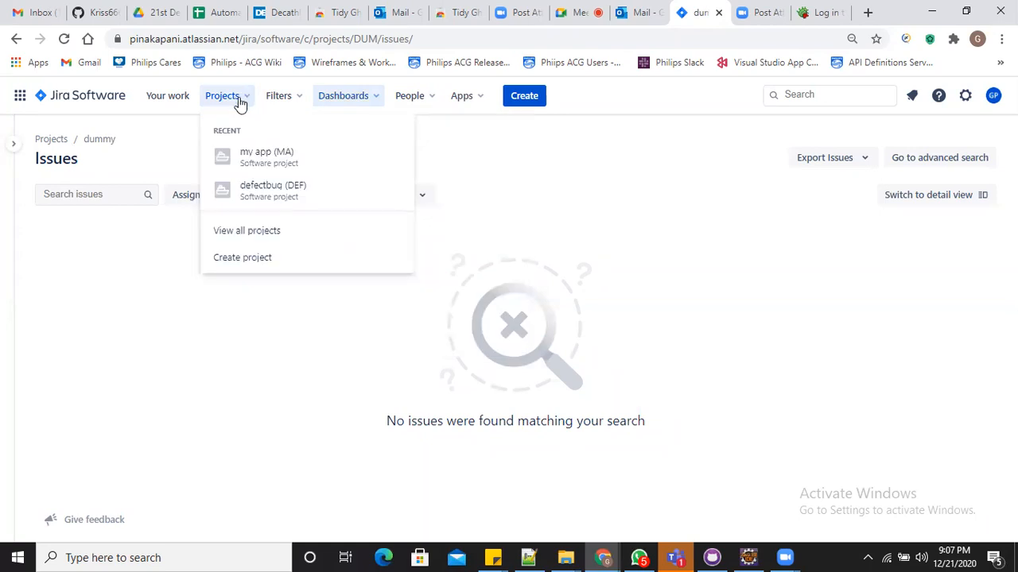
left_click(256, 162)
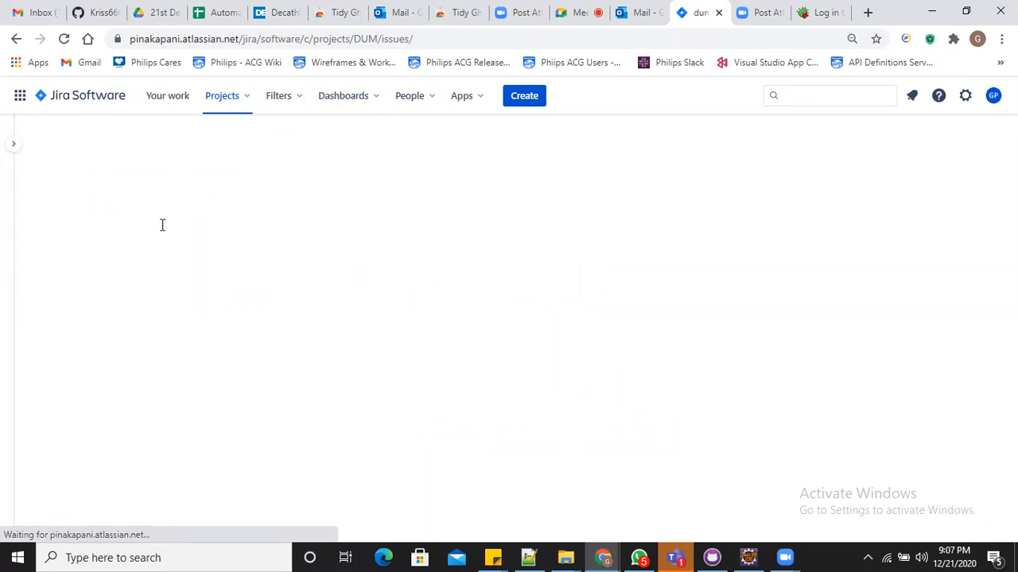
Step: Filter the dummy issues list by your own user as reporter, showing DUM-1
left_click(299, 197)
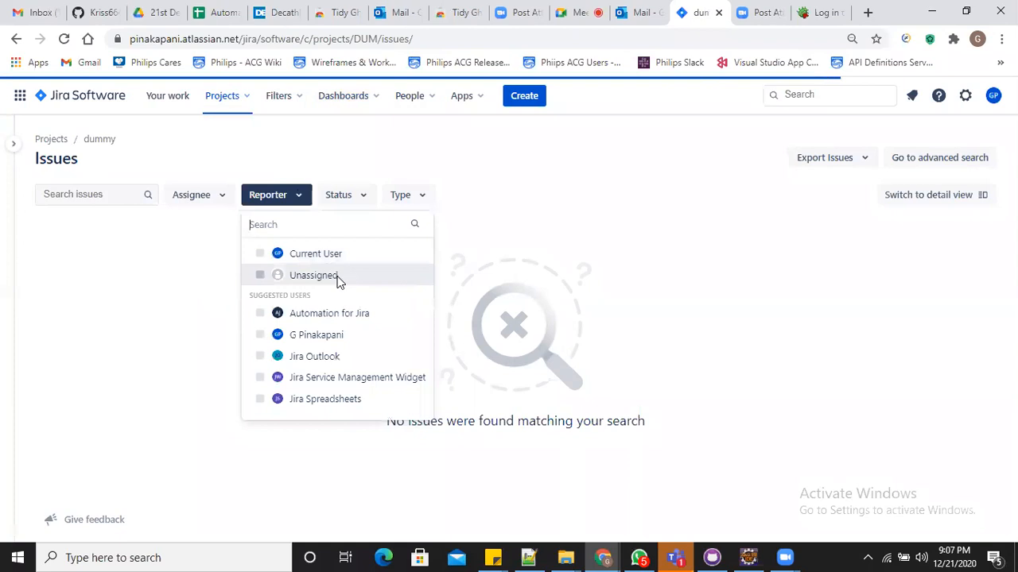
left_click(341, 337)
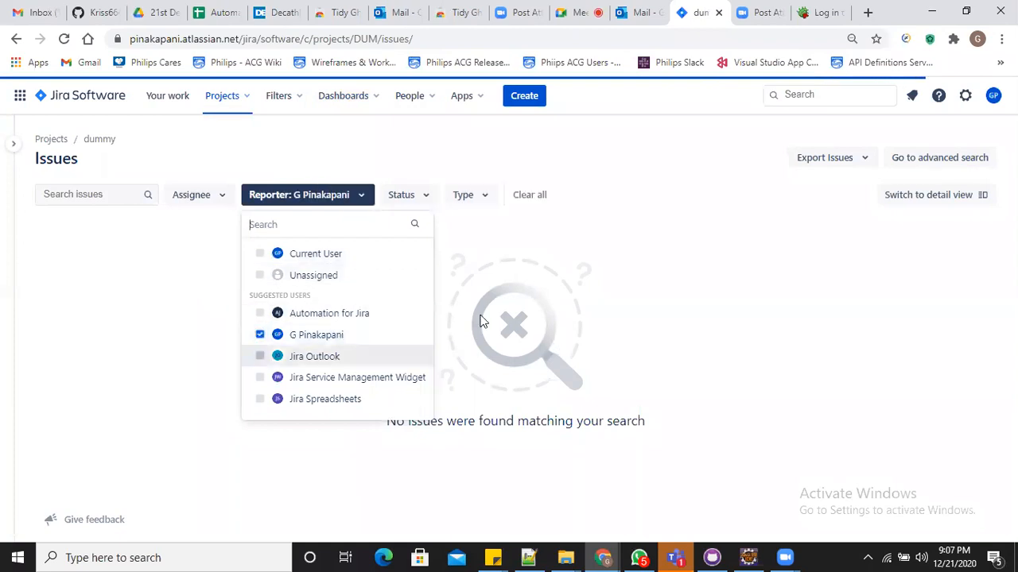
left_click(652, 359)
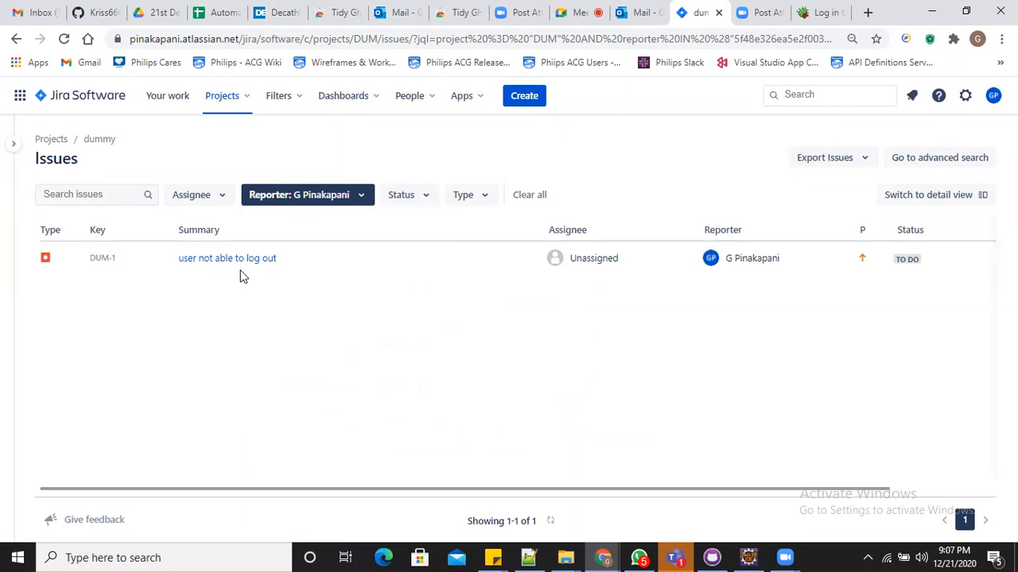